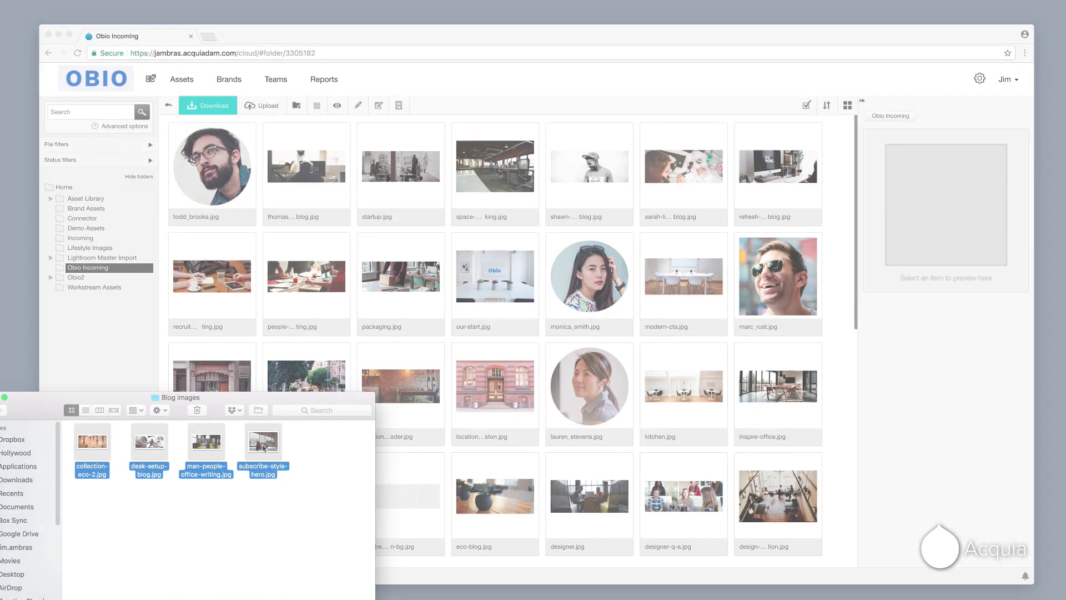
Step: Drop the four selected Finder files onto the asset grid to upload them
left_click_drag(263, 447, 531, 311)
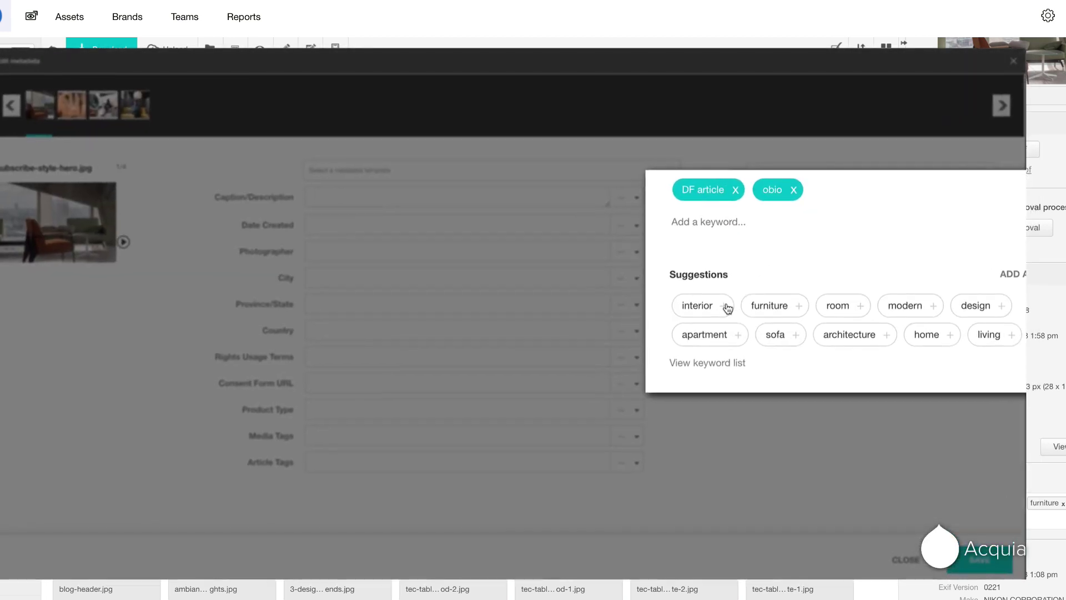
Step: Add the interior, modern and furniture keywords to subscribe-style-hero.jpg and save its metadata
left_click(727, 307)
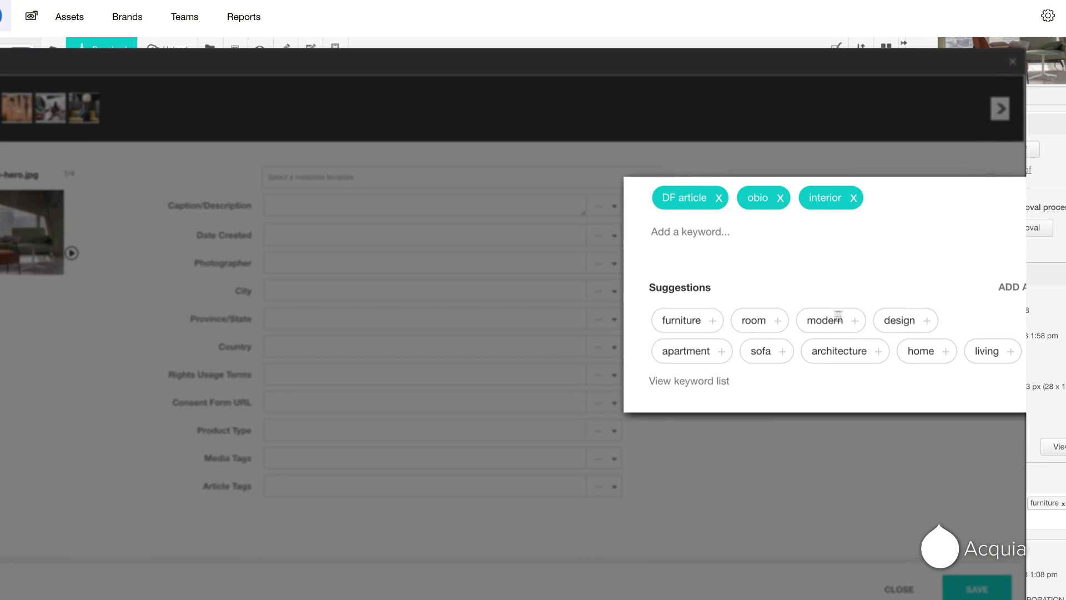
left_click(845, 338)
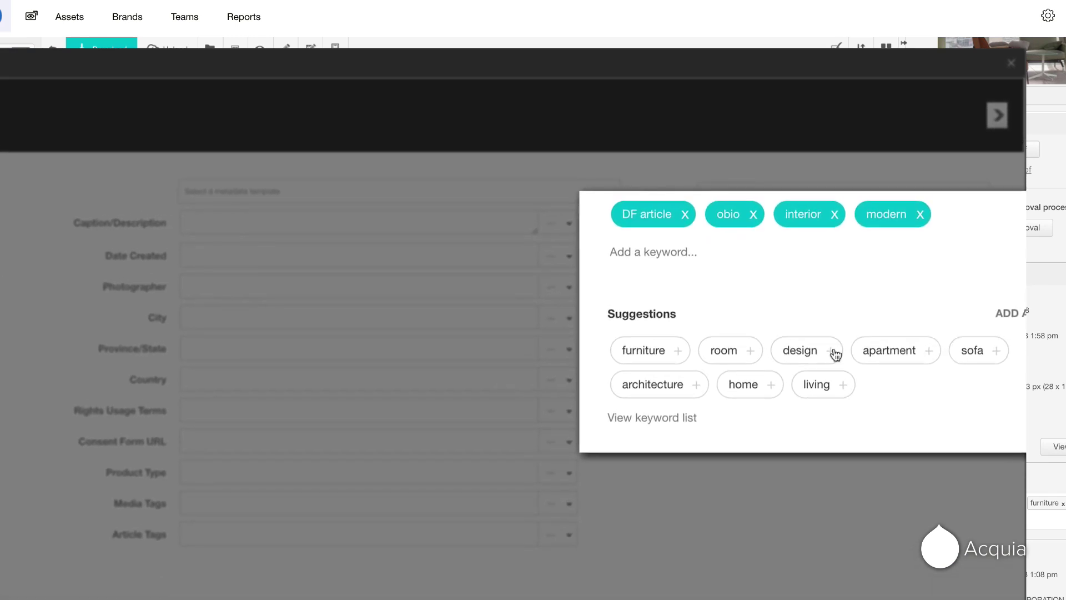
left_click(675, 353)
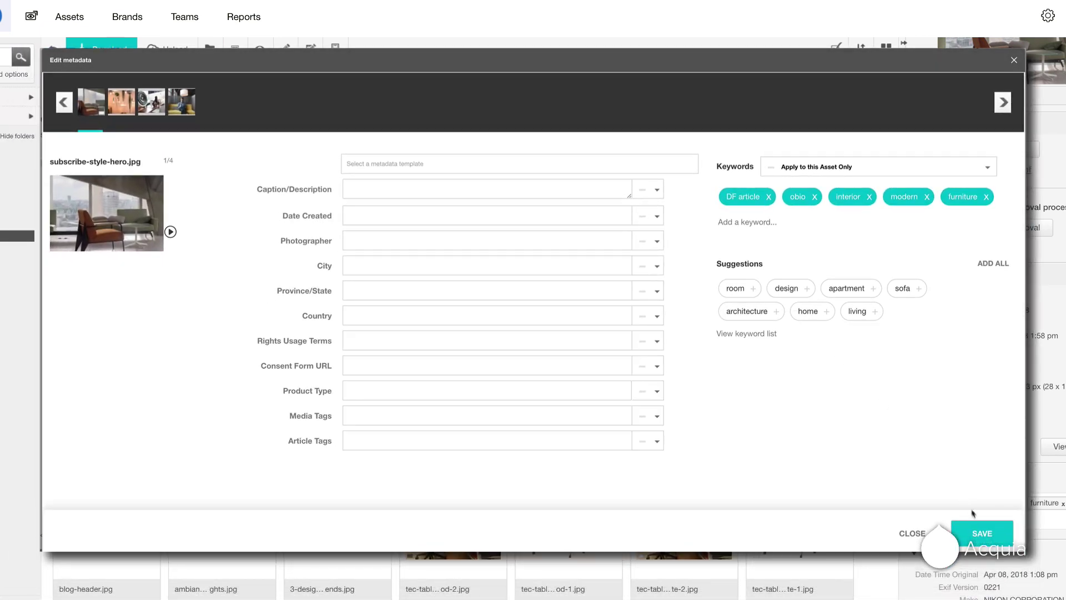
left_click(981, 535)
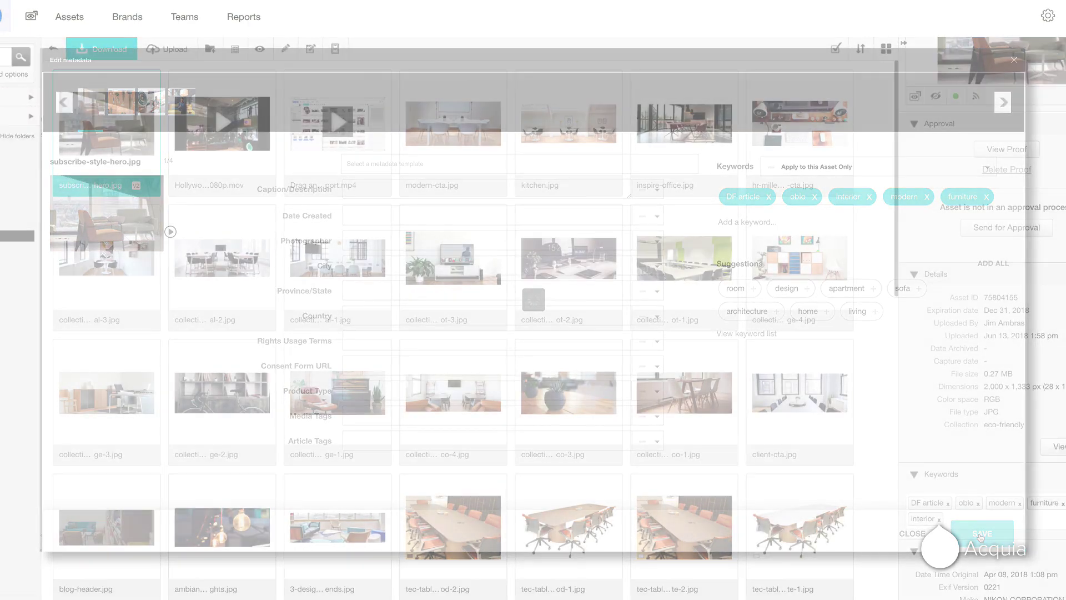
left_click(142, 74)
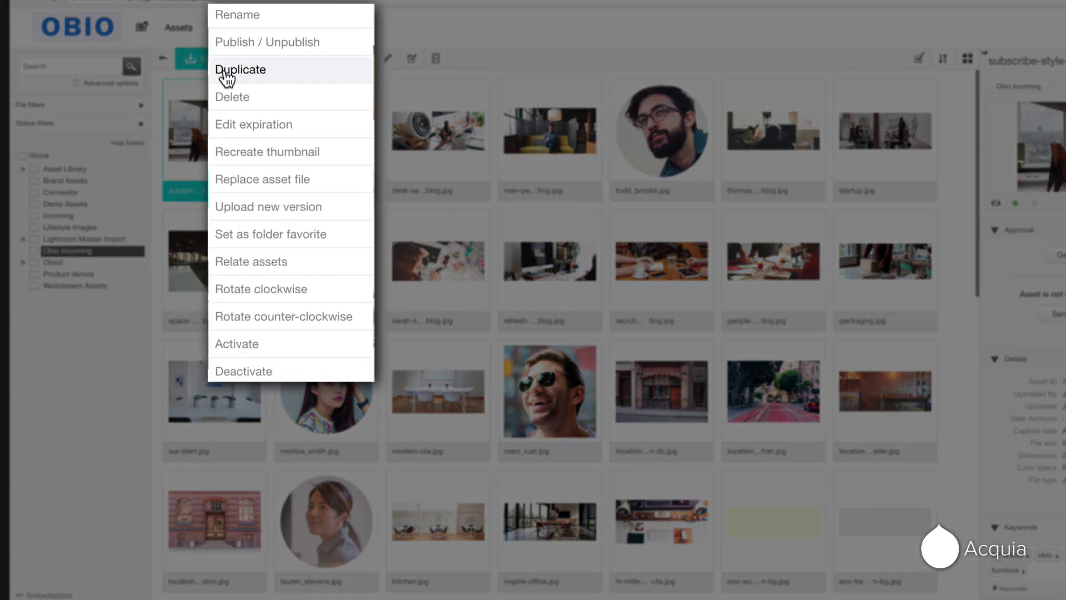
Step: Start editing subscribe-style-hero.jpg's expiration date and bring up the calendar to pick Dec 31, 2018
left_click(231, 125)
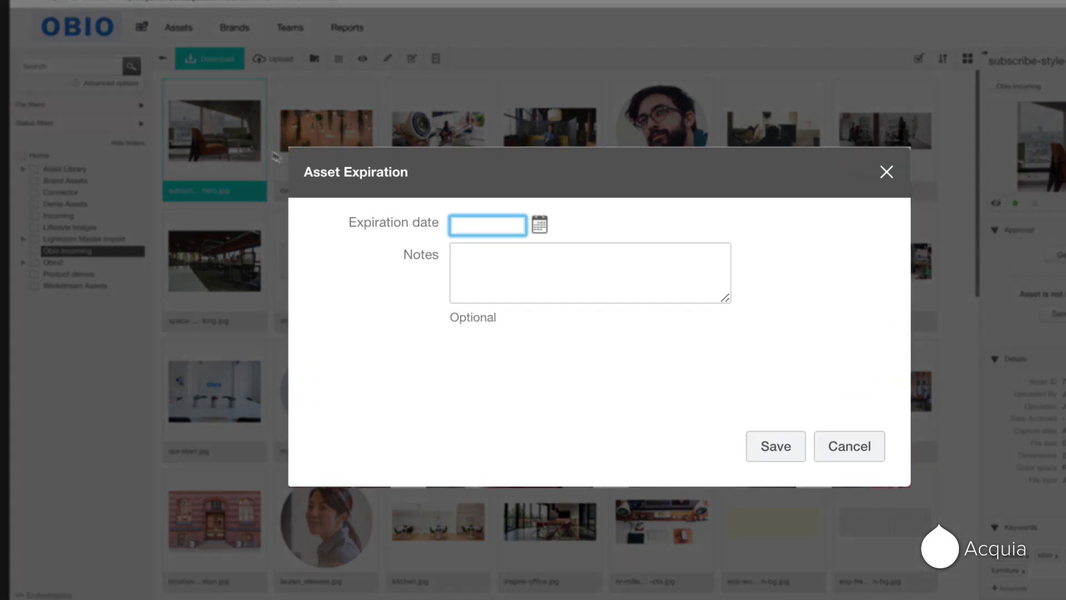
left_click(541, 225)
left_click(542, 222)
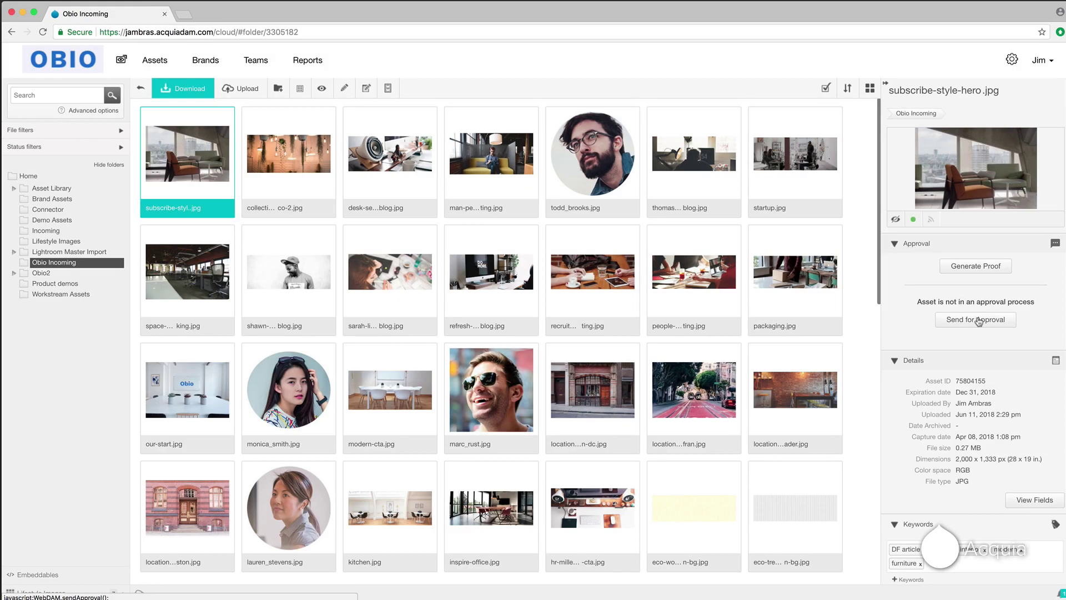
Step: Send subscribe-style-hero.jpg for approval through the multi-step New Product Review path
left_click(978, 320)
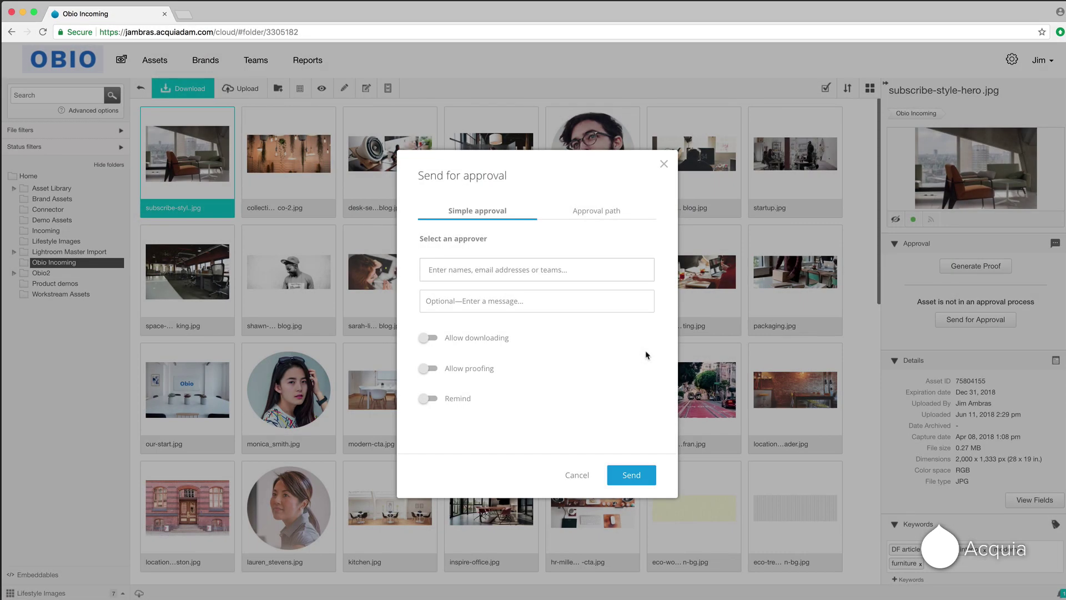
left_click(585, 212)
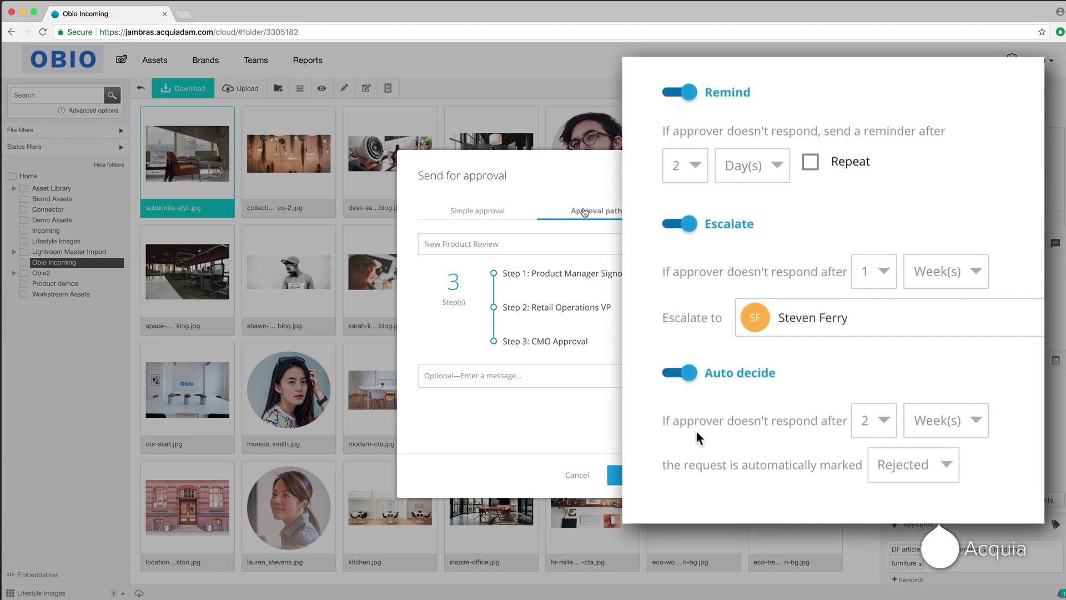
left_click(627, 479)
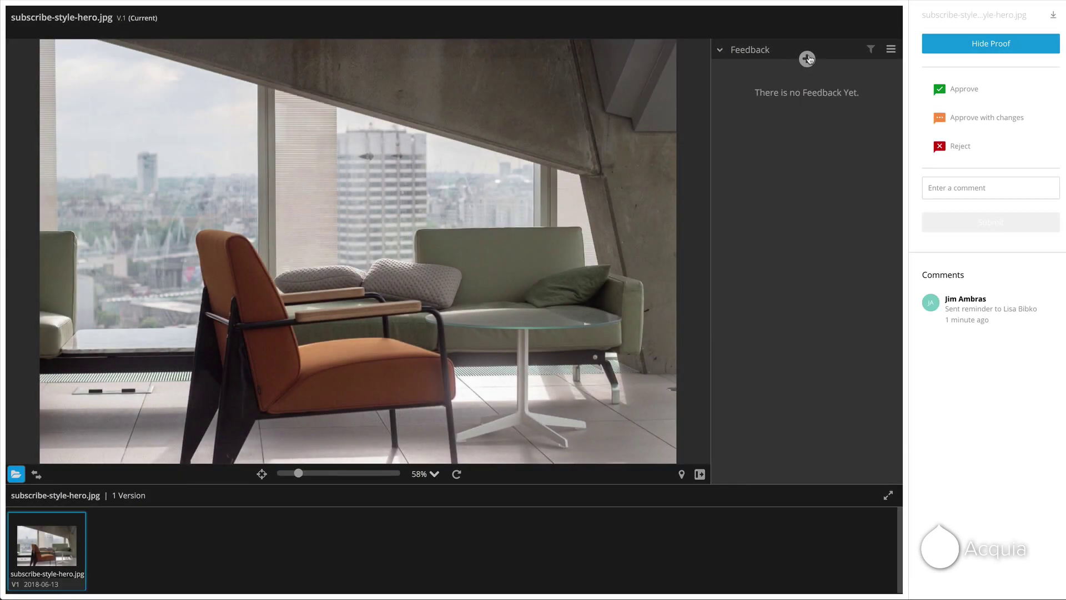
Step: Draw a red arrow beside the sofa on the proof and publish the comment 'Remove this'
left_click(807, 58)
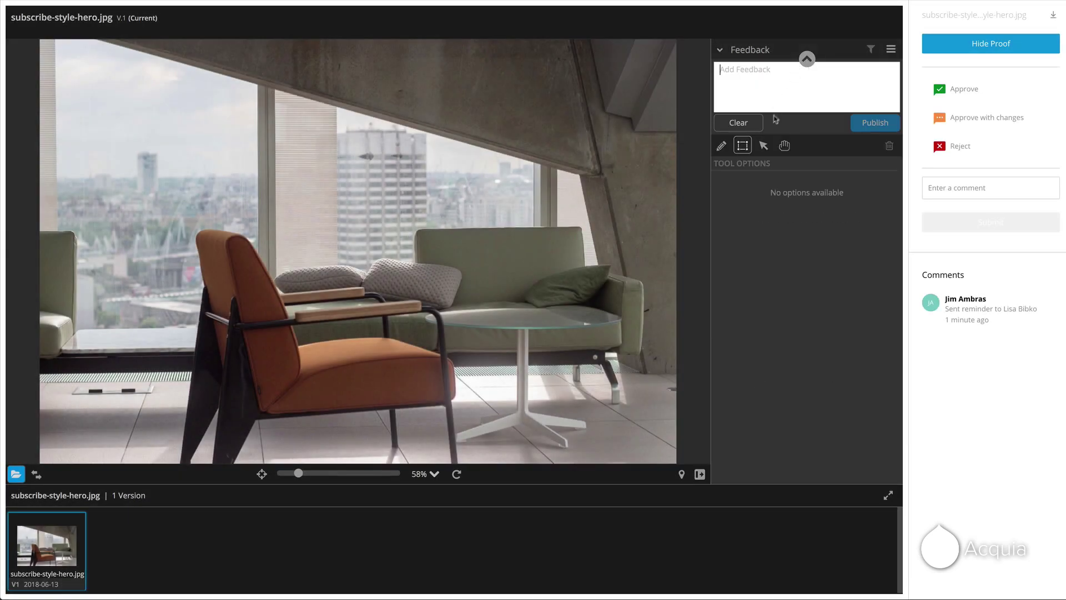
left_click(764, 145)
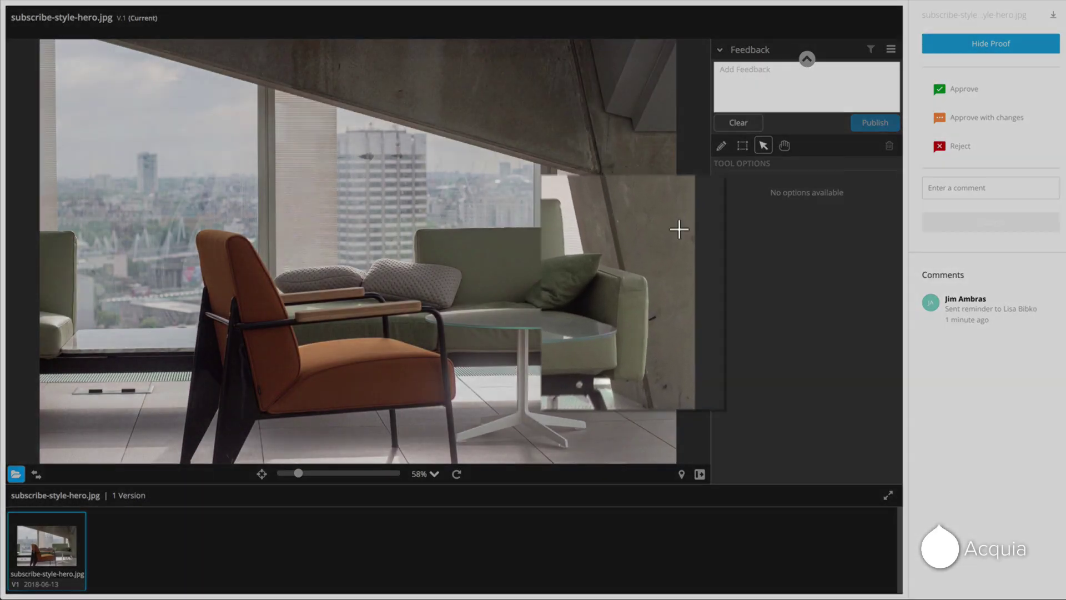
left_click_drag(689, 224, 671, 306)
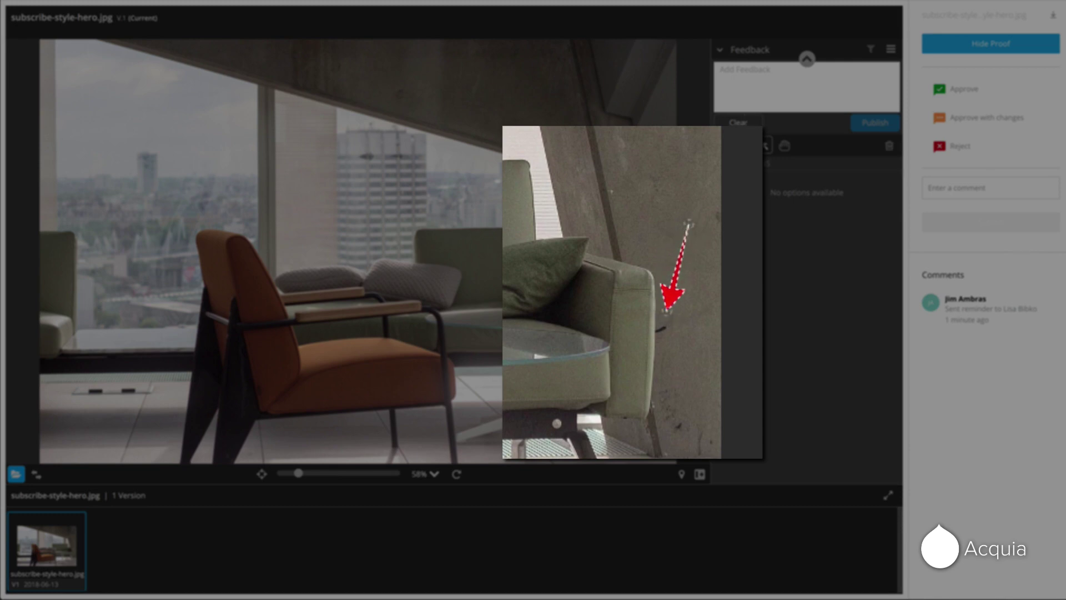
left_click(734, 84)
type("Remove")
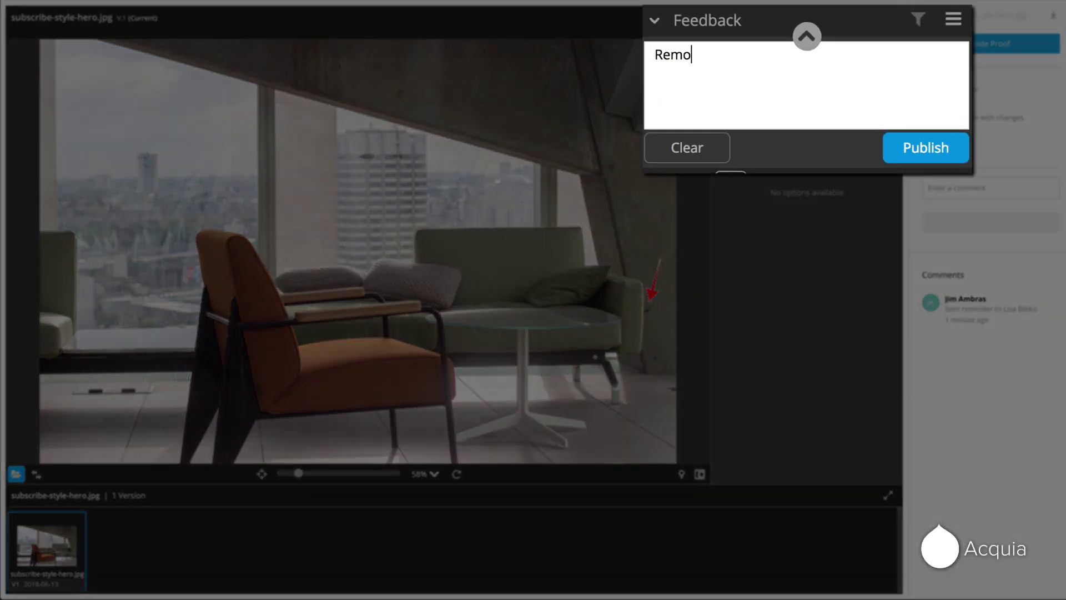
type(" this")
left_click(875, 125)
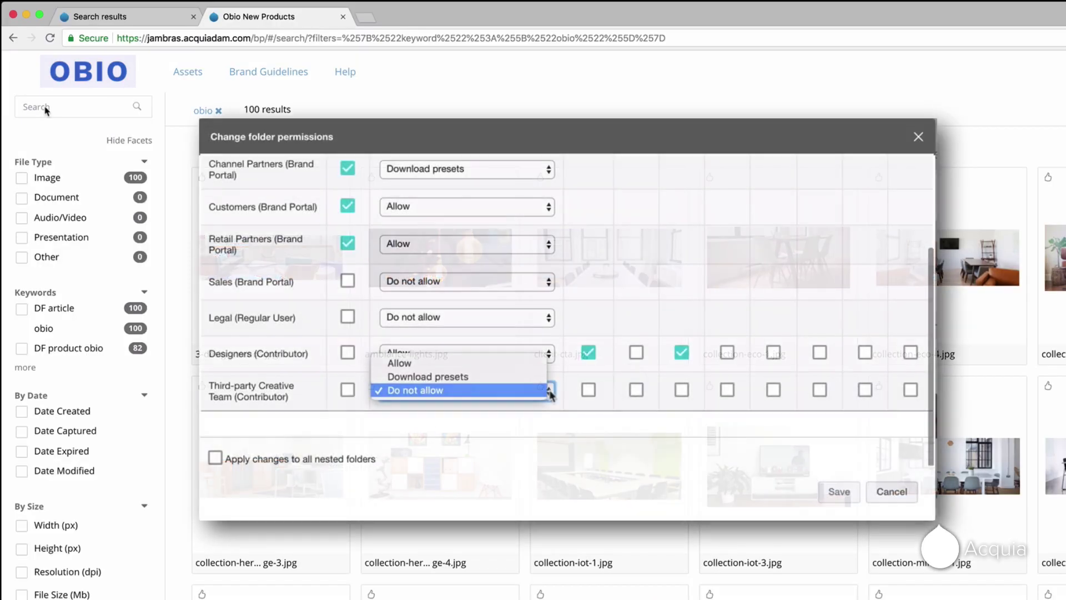
Step: Set Third-party Creative Team to Allow and grant it access to the brand portal folder
key("Return")
left_click(588, 389)
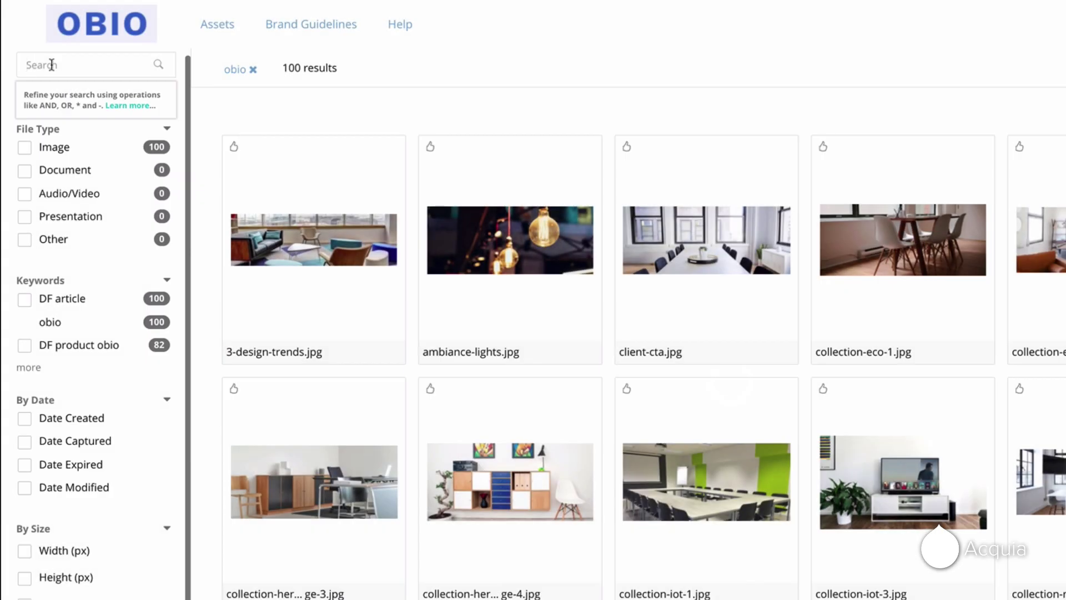
Step: Search the portal for 'modern' and download subscribe-style-hero.jpg using the Web Optimized preset
type("m")
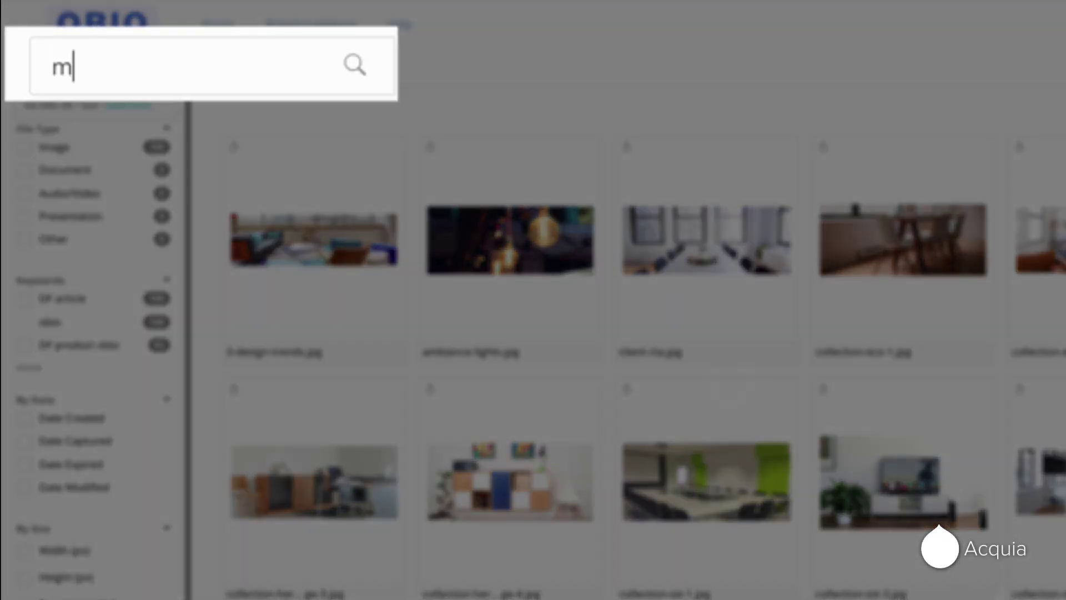
type("odern")
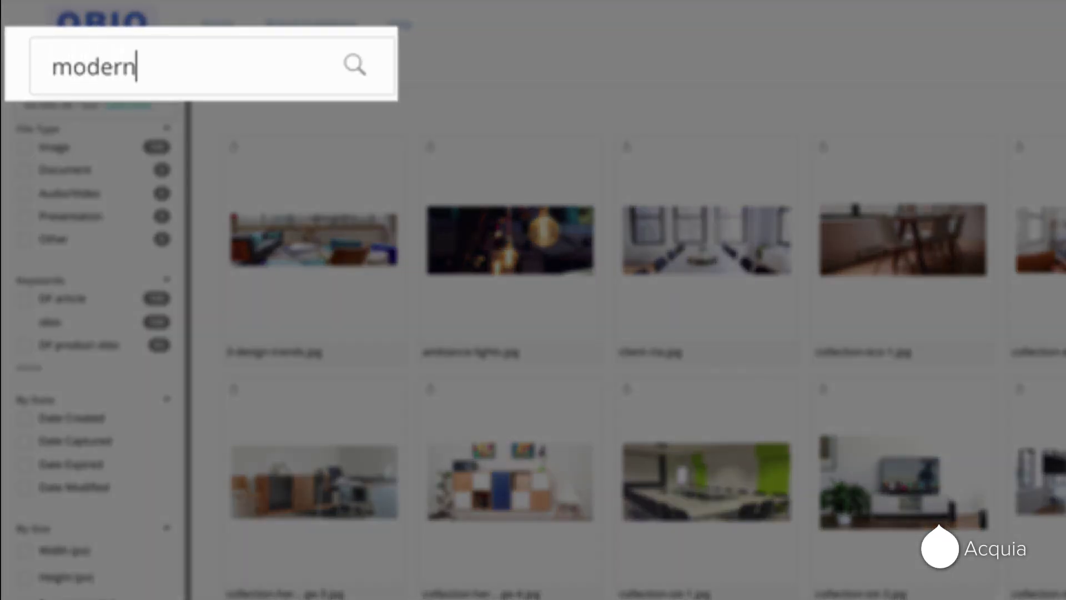
key("Return")
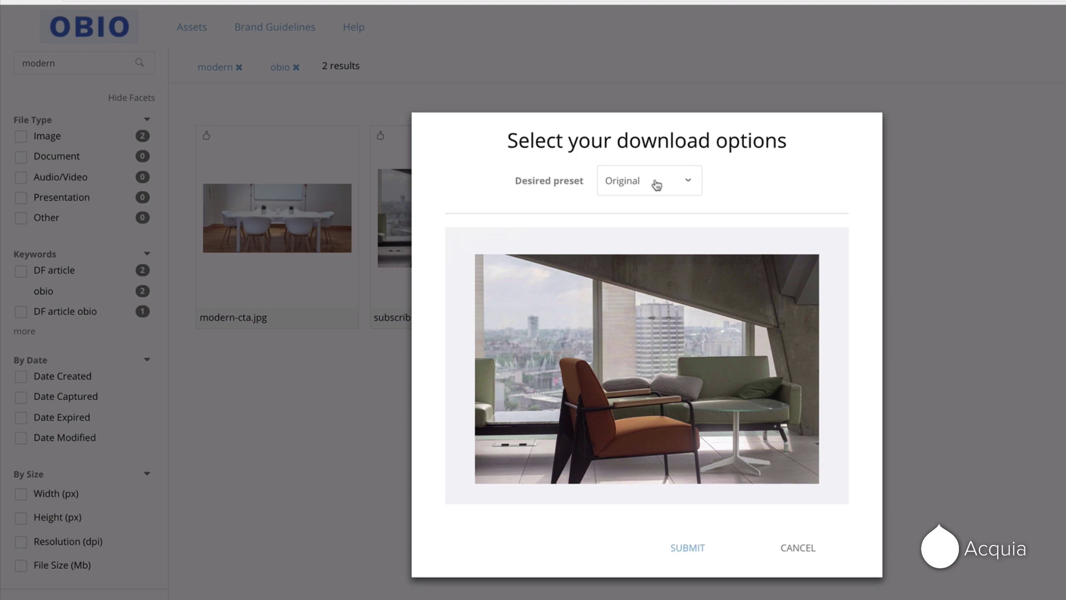
left_click(689, 179)
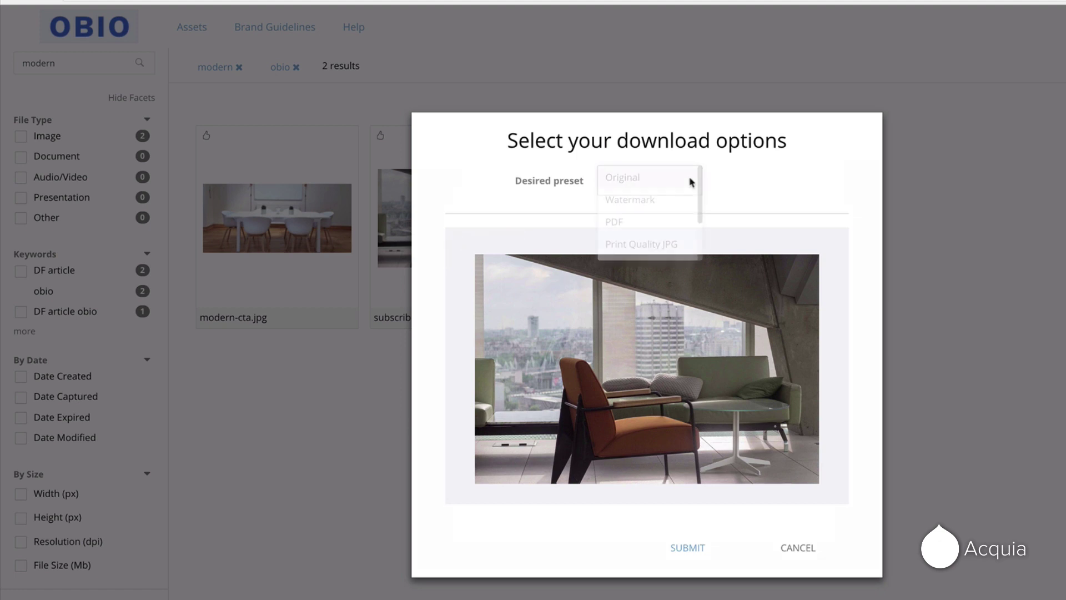
scroll(667, 239, "down", 2)
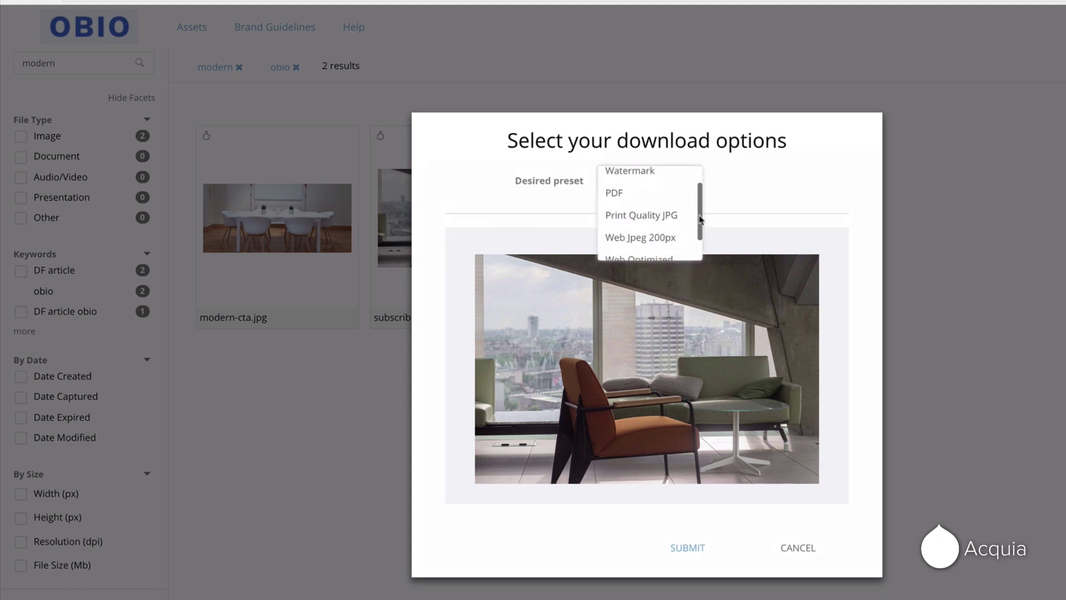
left_click(666, 240)
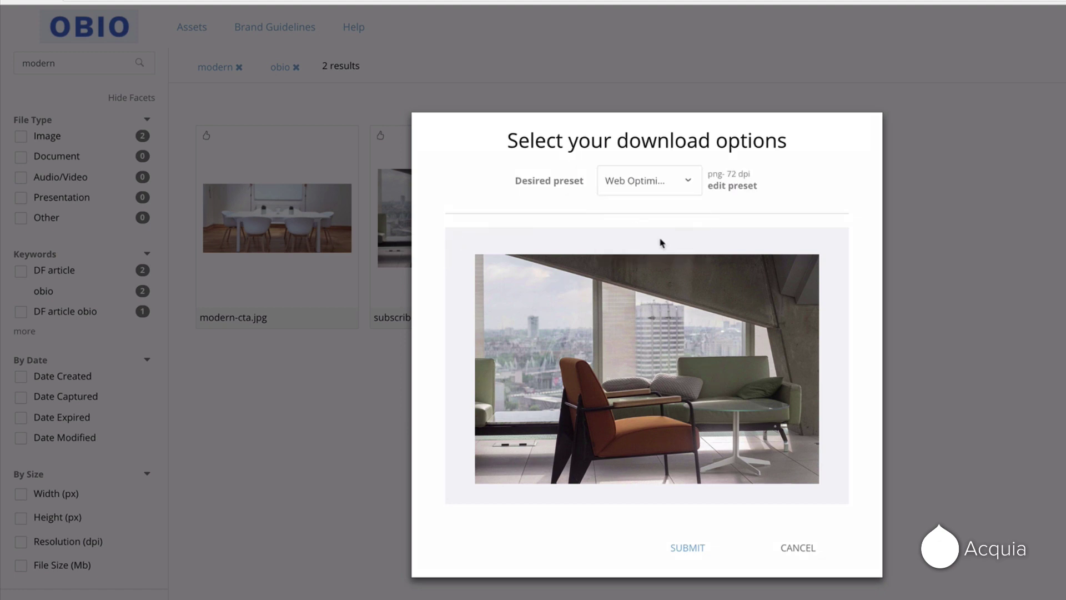
left_click(682, 550)
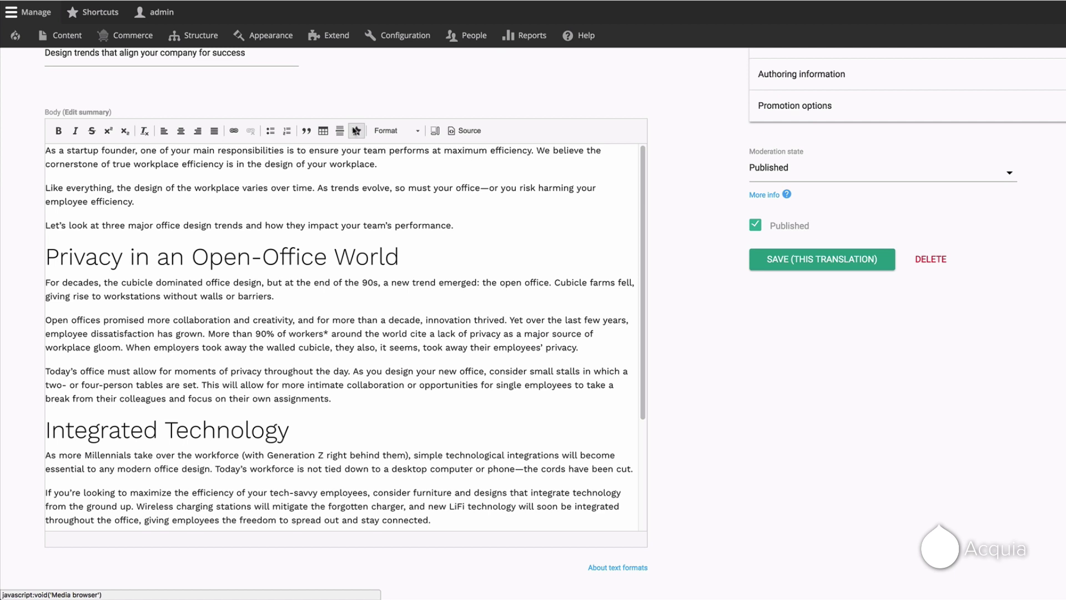
Step: Insert subscribe-style-hero.jpg at the start of the body from the Acquia DAM browser, searching 'modern'
left_click(356, 131)
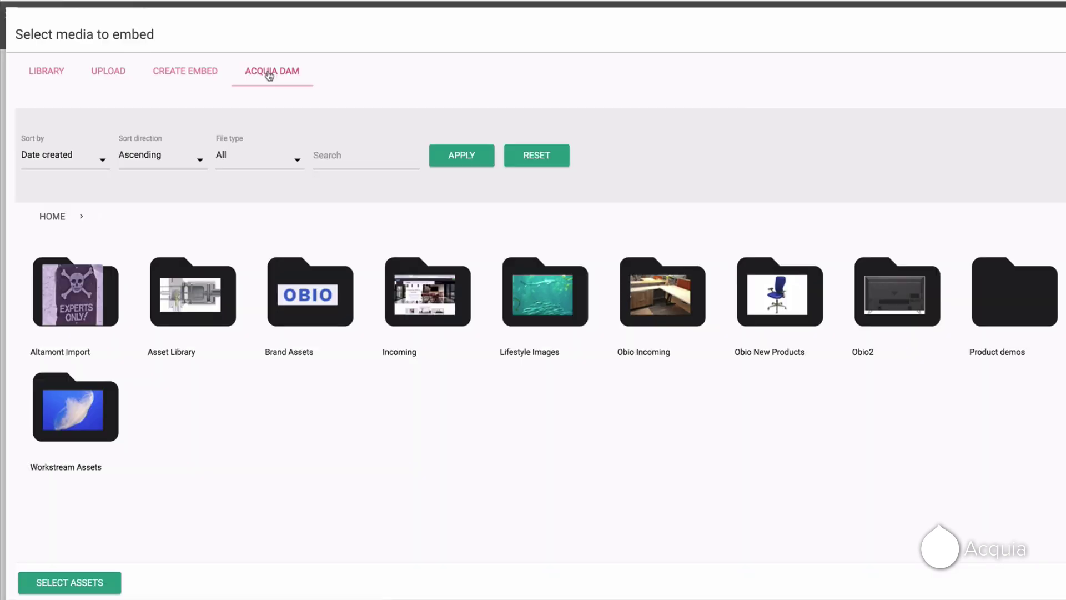
left_click(329, 156)
type("modern")
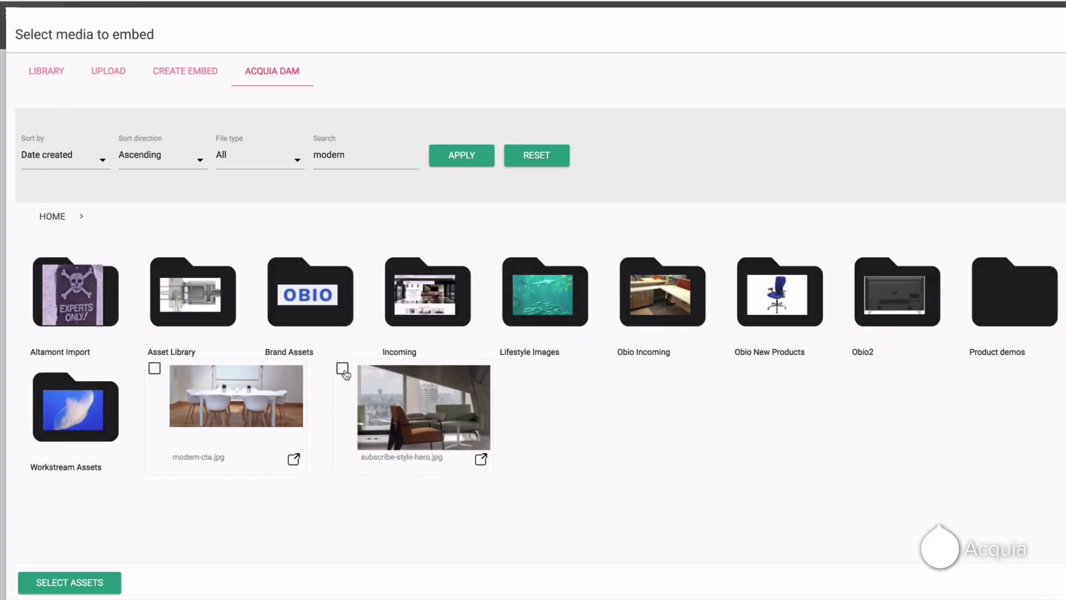
left_click(342, 367)
left_click(80, 583)
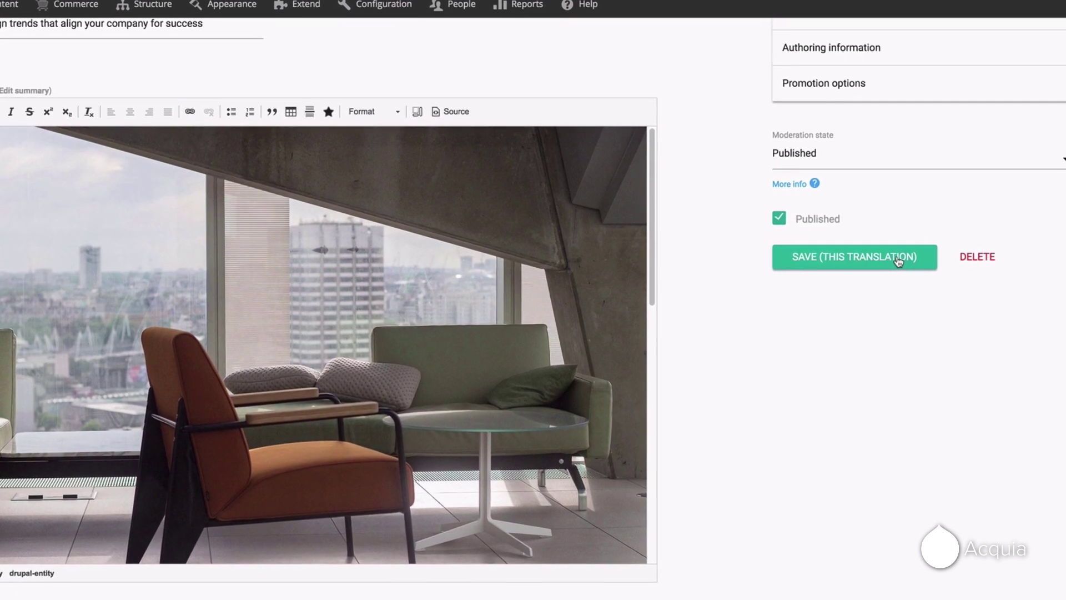
Step: Save the article translation and scroll the published page down to the embedded hero image
left_click(906, 258)
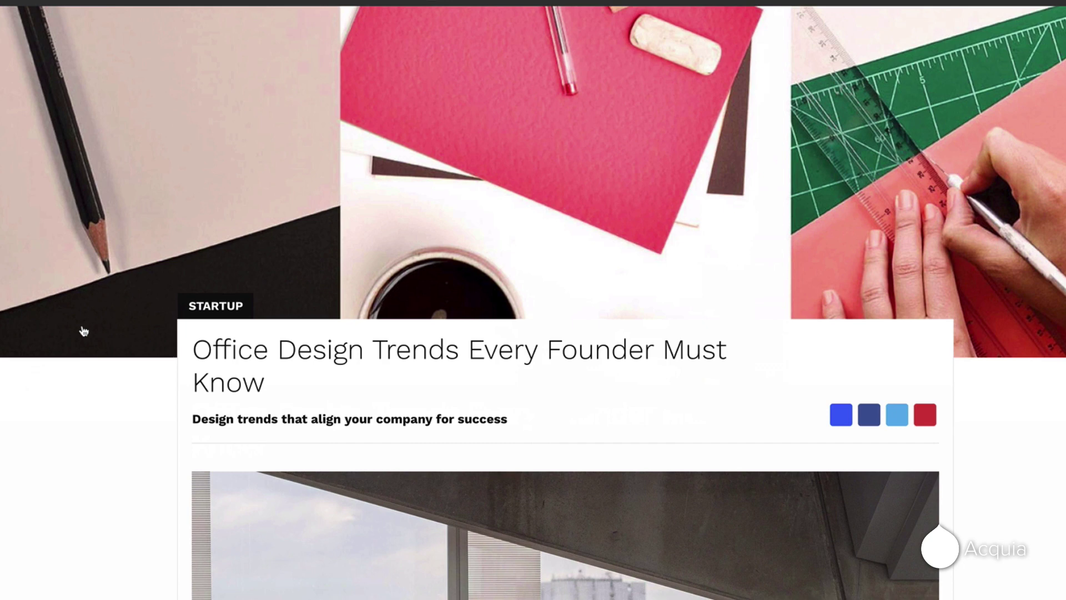
scroll(83, 331, "down", 3)
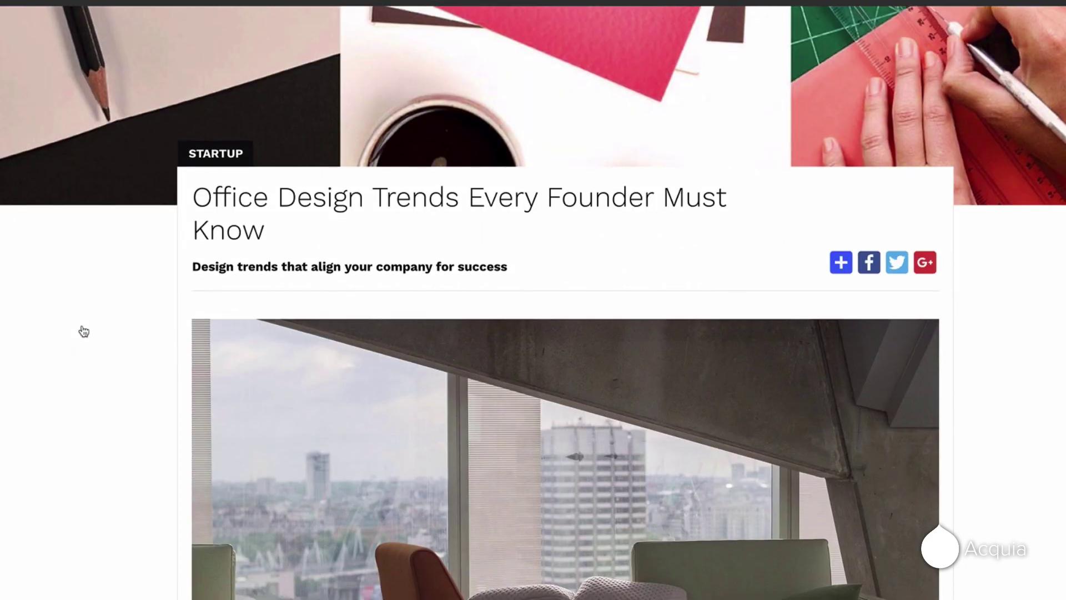
scroll(84, 332, "down", 2)
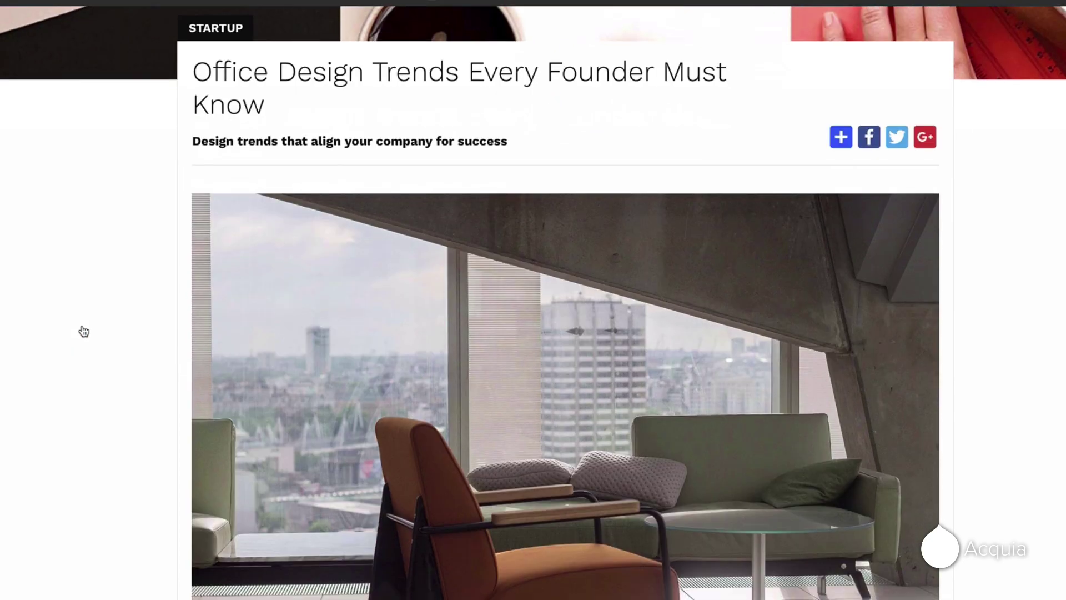